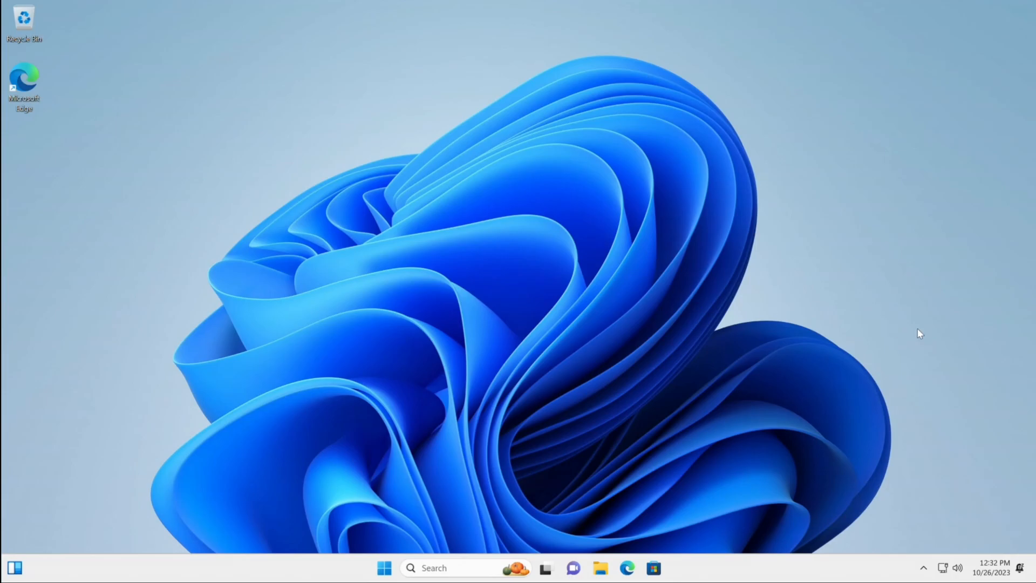
Open the taskbar settings and set the taskbar alignment to Left under Taskbar behaviors.
right_click(779, 572)
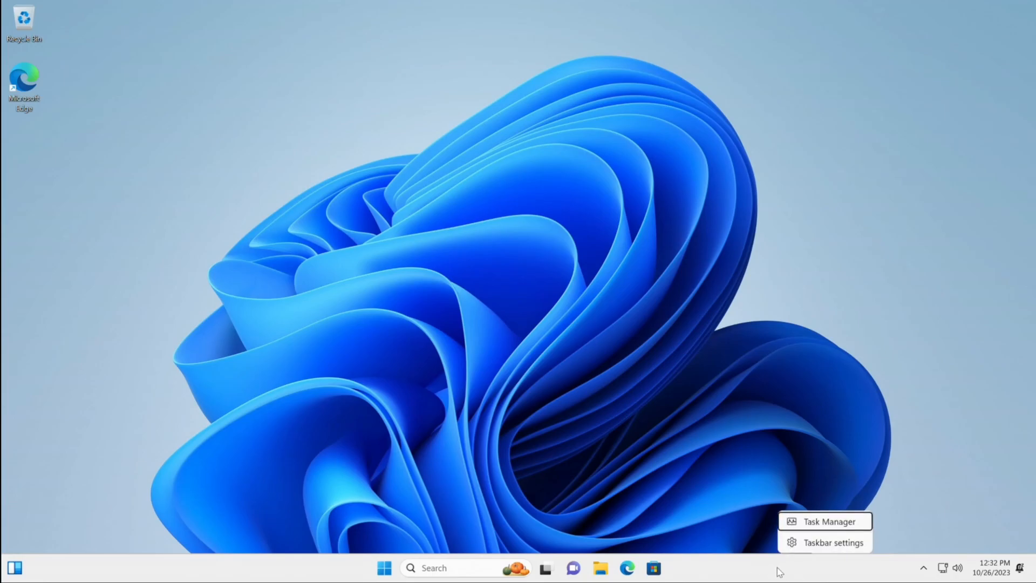
click(832, 543)
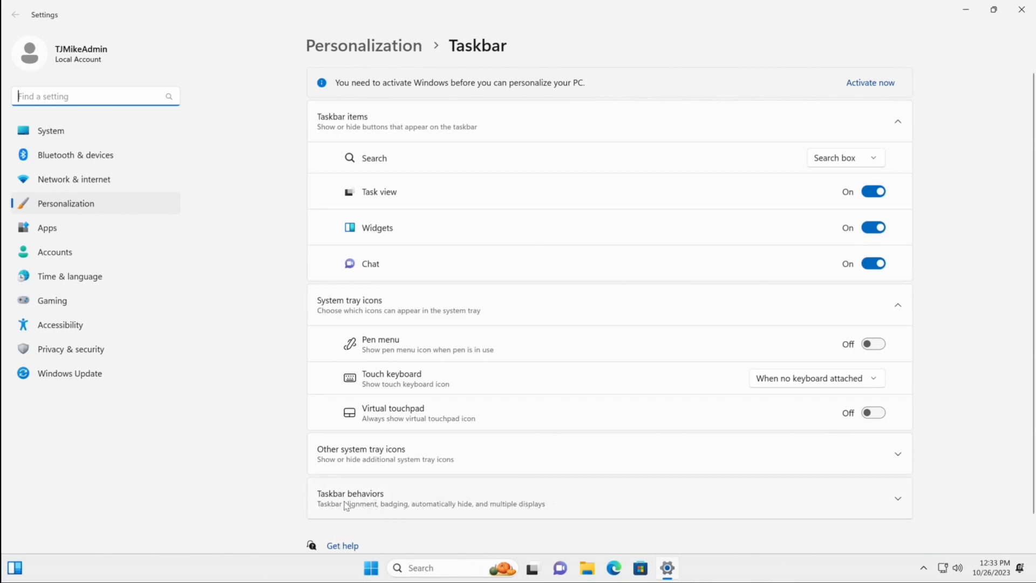
click(746, 492)
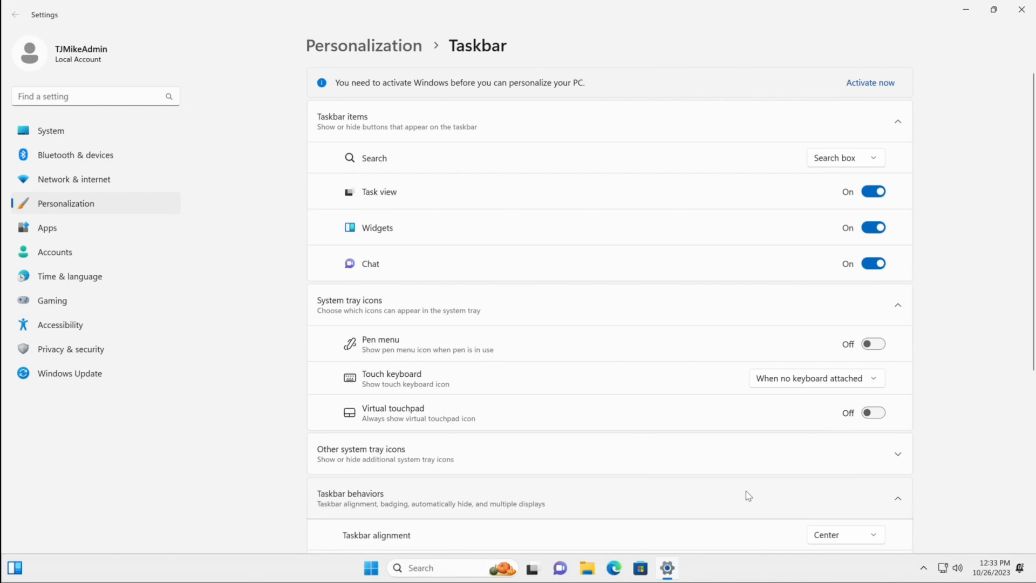
scroll(986, 467, down, 1)
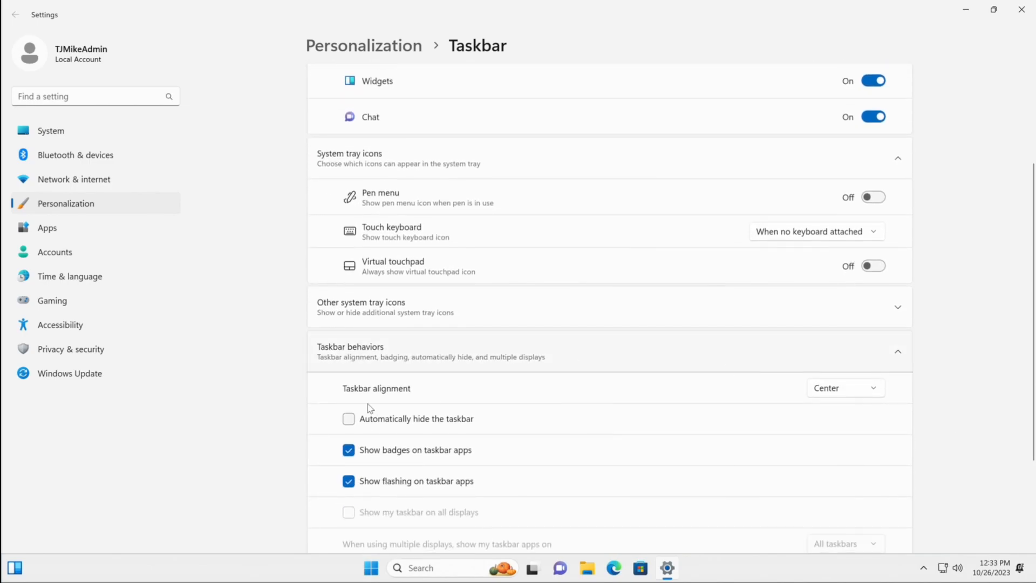
click(857, 398)
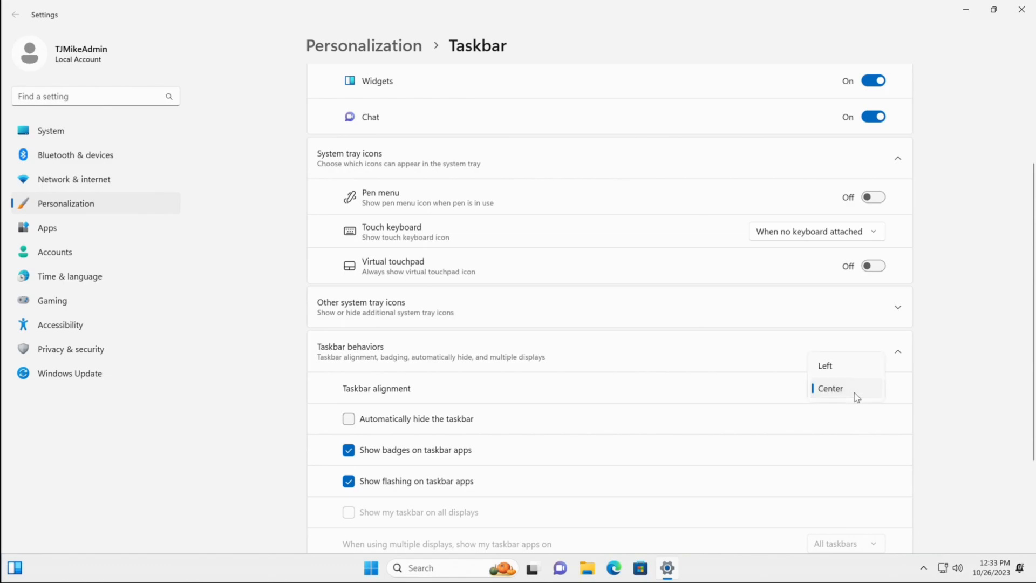
click(864, 371)
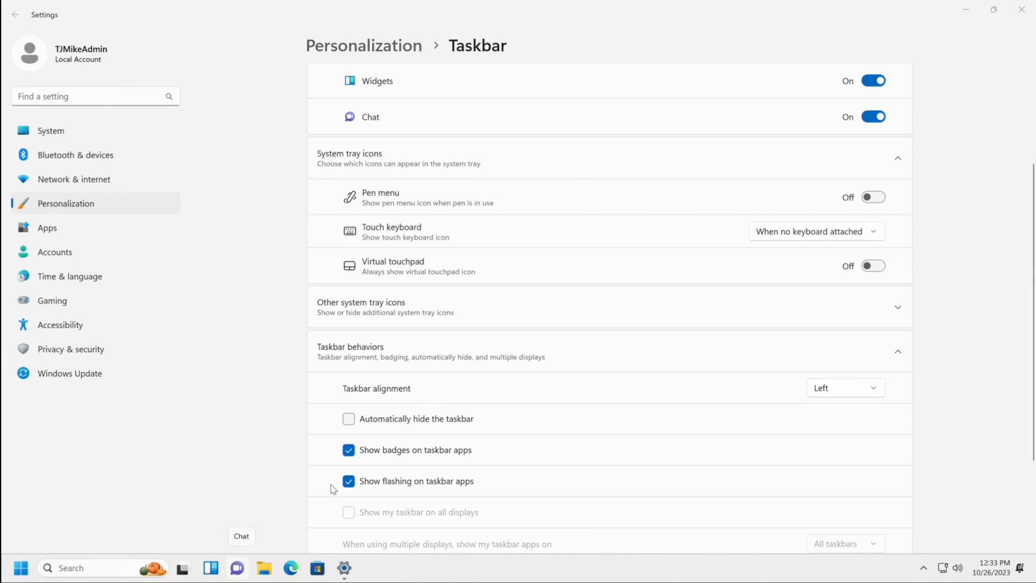
Try the taskbar search styles Hide, Search icon only, Search icon and label, and Search box.
scroll(809, 323, up, 3)
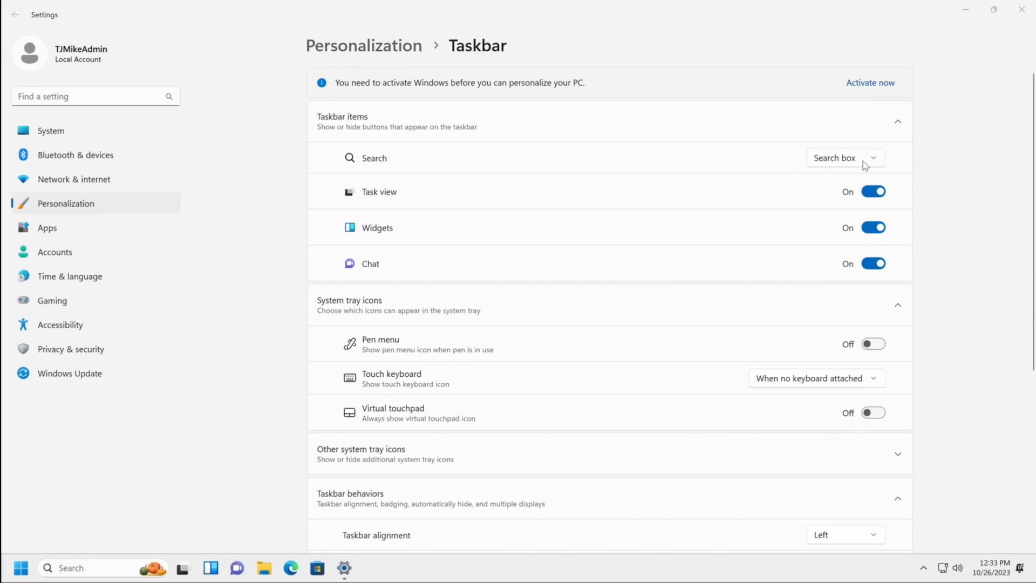
click(843, 159)
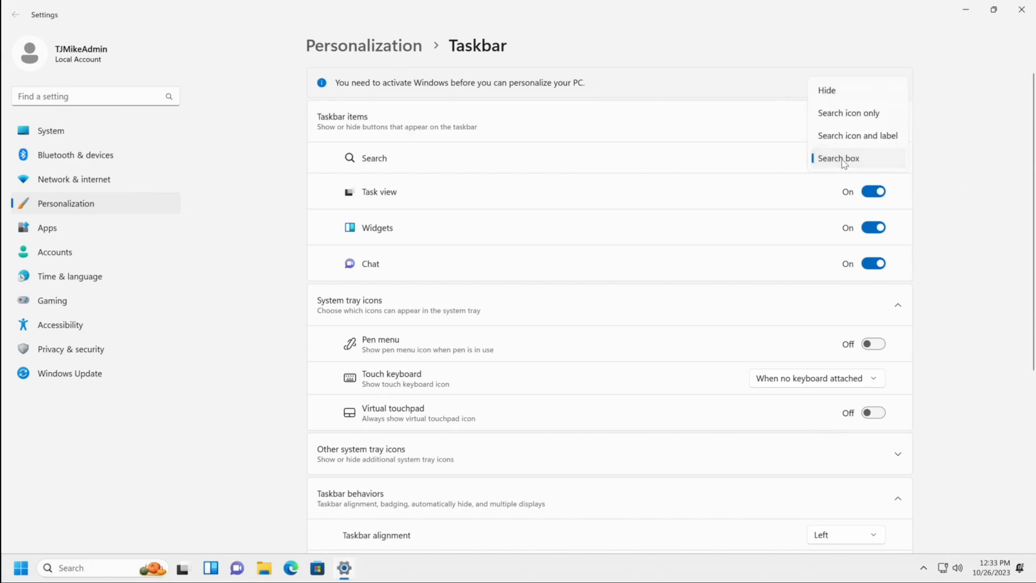
click(842, 93)
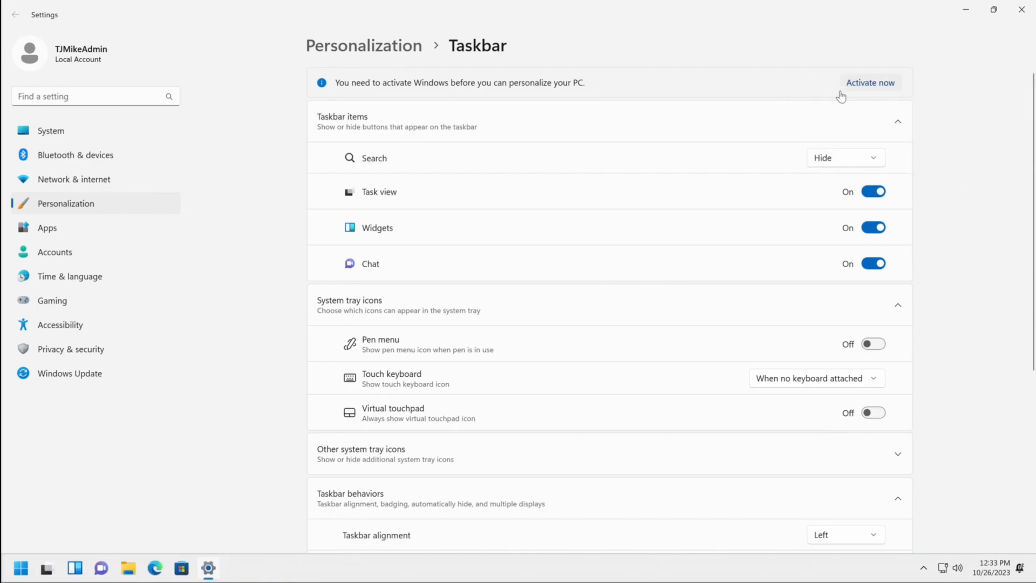
click(858, 156)
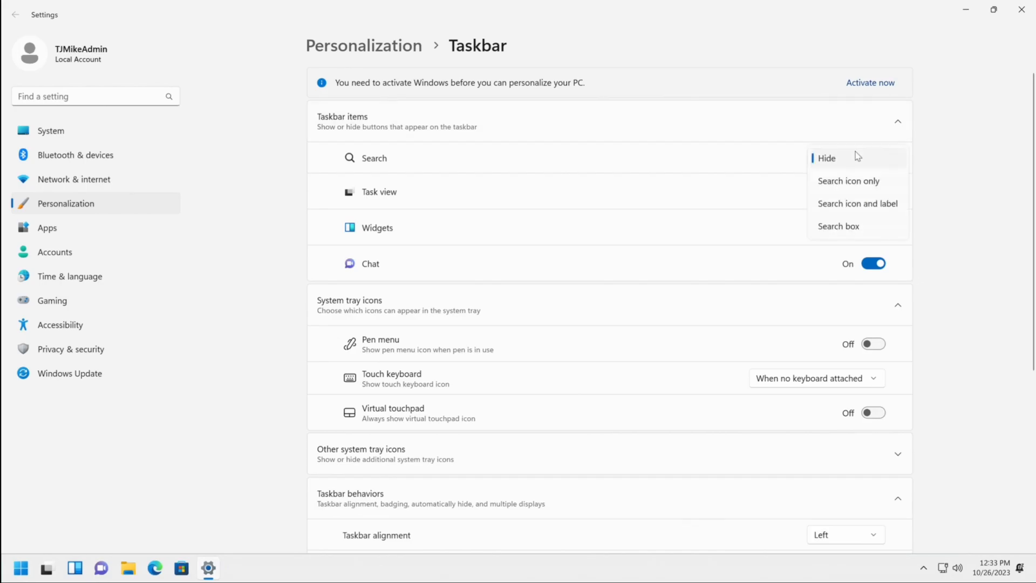
click(866, 184)
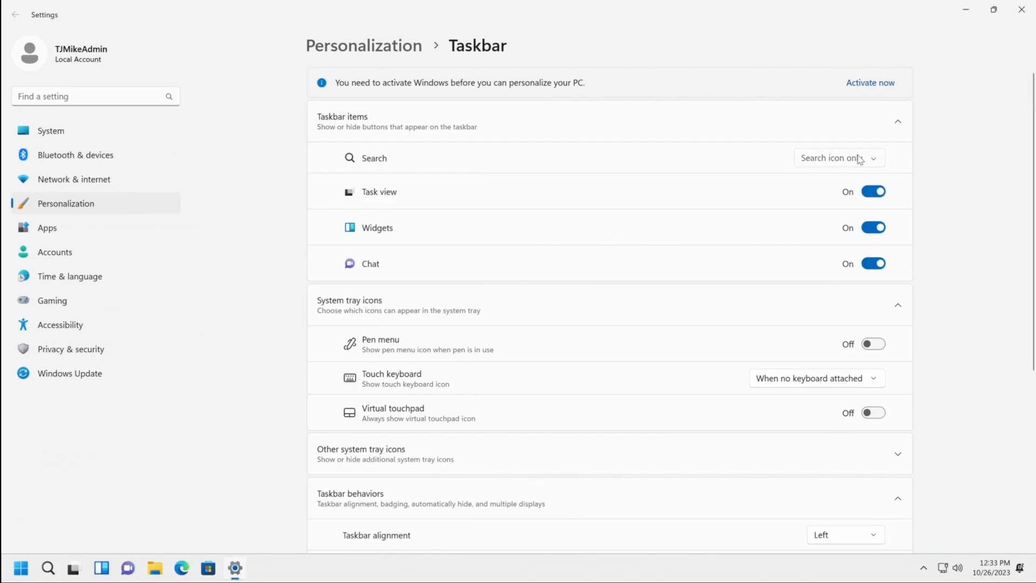
click(860, 160)
click(859, 181)
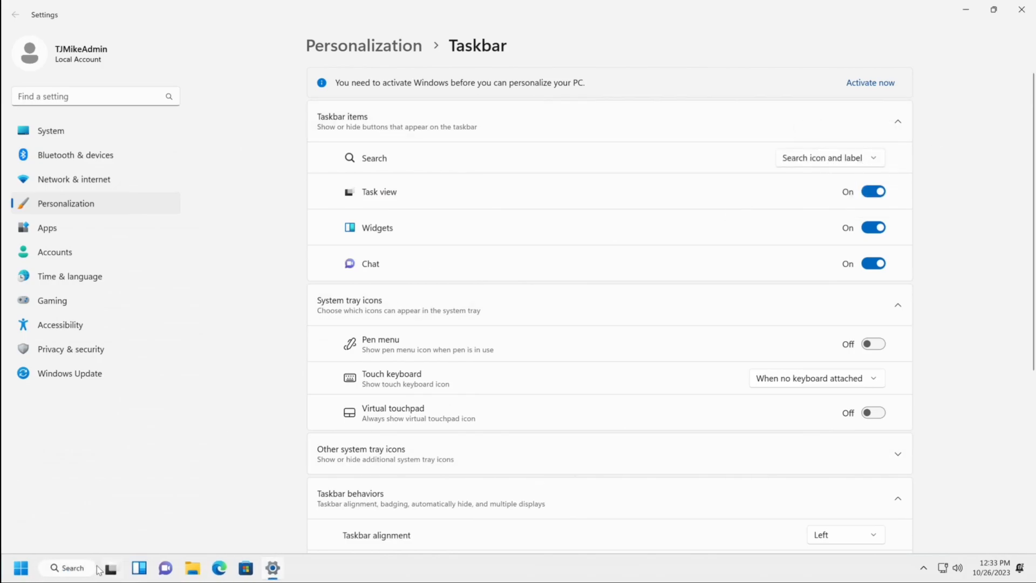
click(809, 159)
click(837, 182)
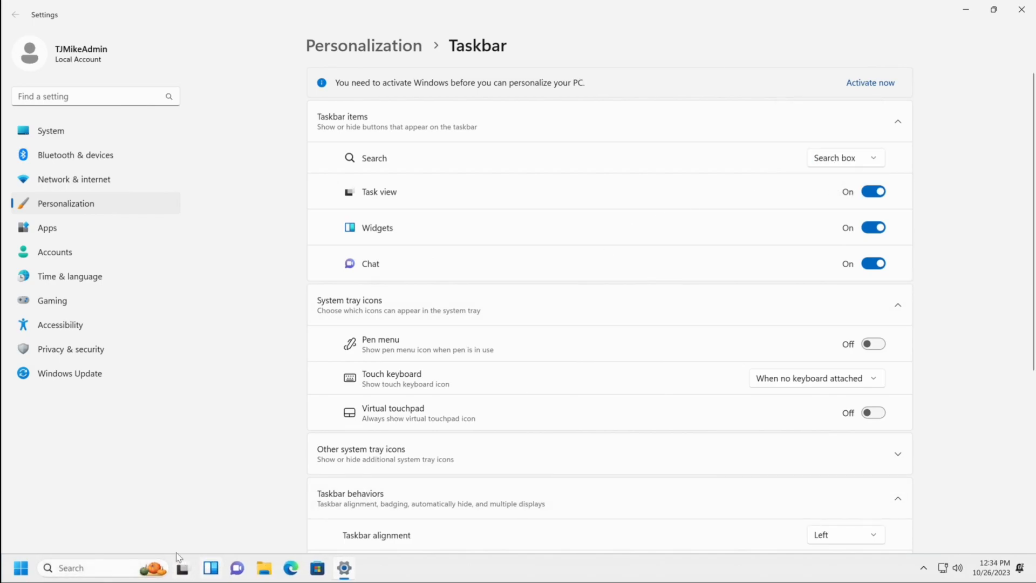
Set the taskbar search to Search icon only and turn off the Task view, Widgets and Chat items.
click(874, 158)
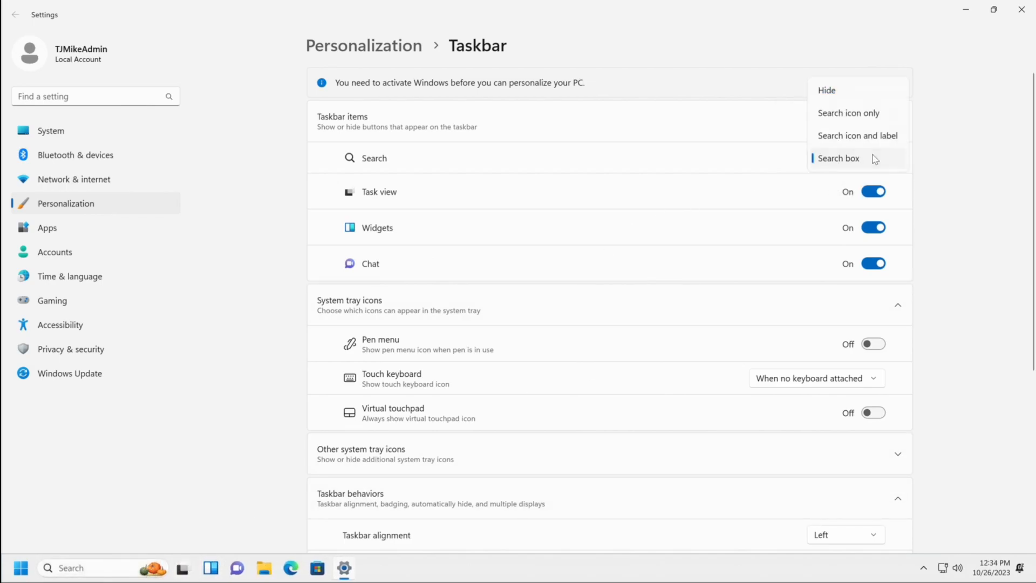
click(860, 113)
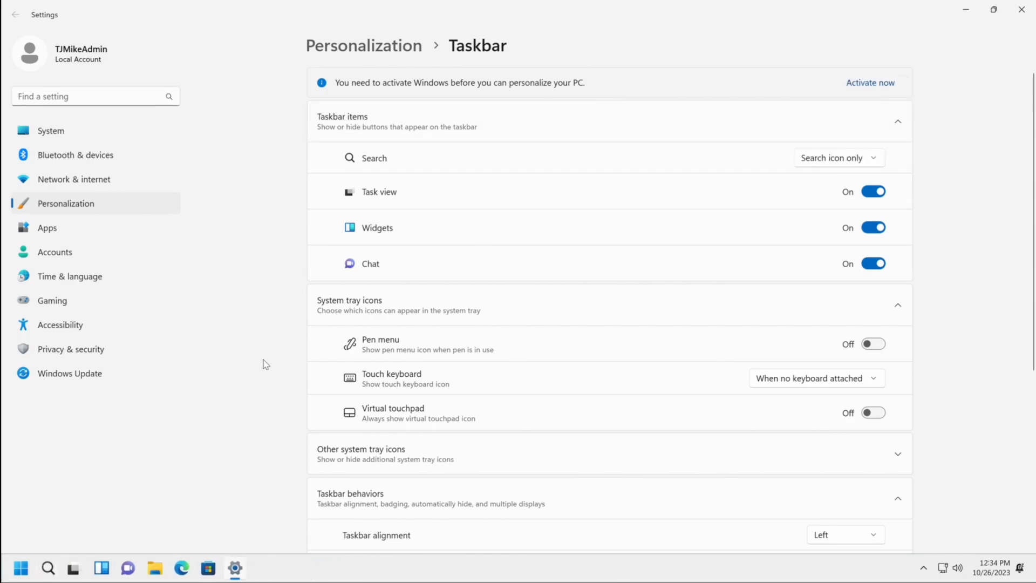
click(873, 192)
click(873, 228)
click(873, 262)
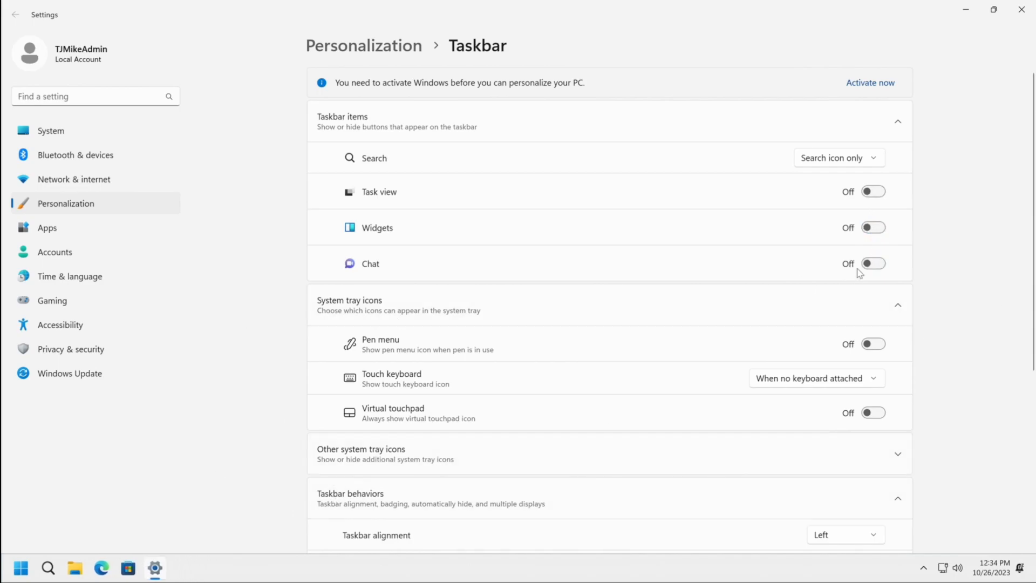
Turn the Pen menu system tray icon on and back off.
scroll(788, 372, down, 3)
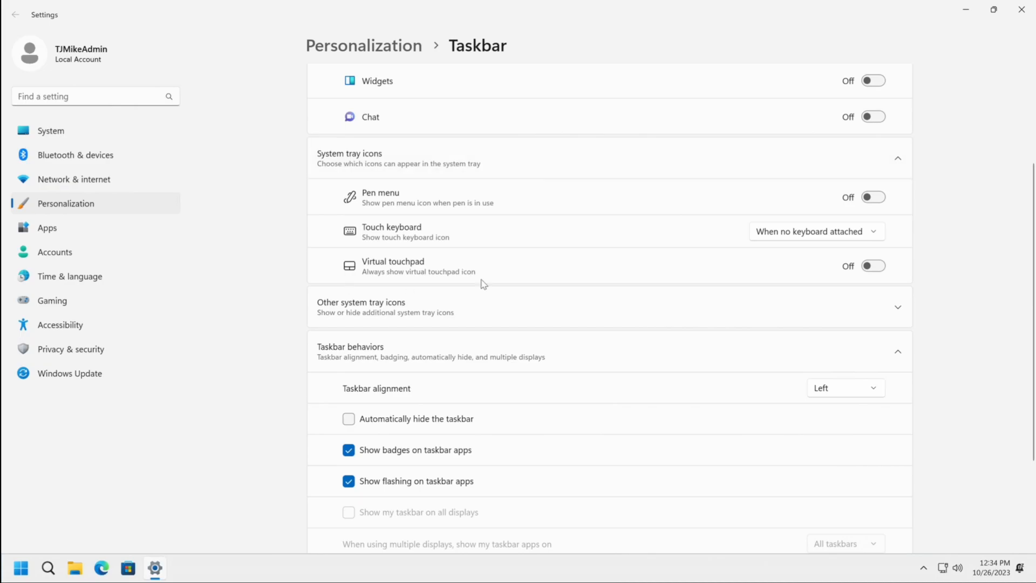
click(872, 198)
click(879, 197)
Set the touch keyboard icon to Always and try out the on-screen keyboard, moving it slightly before closing it.
click(799, 232)
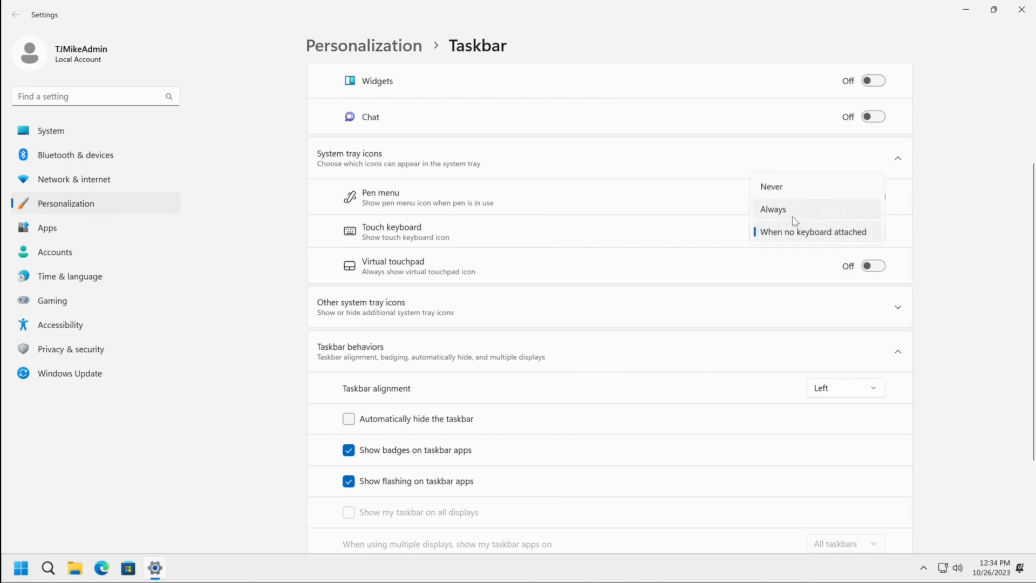
click(810, 215)
click(924, 573)
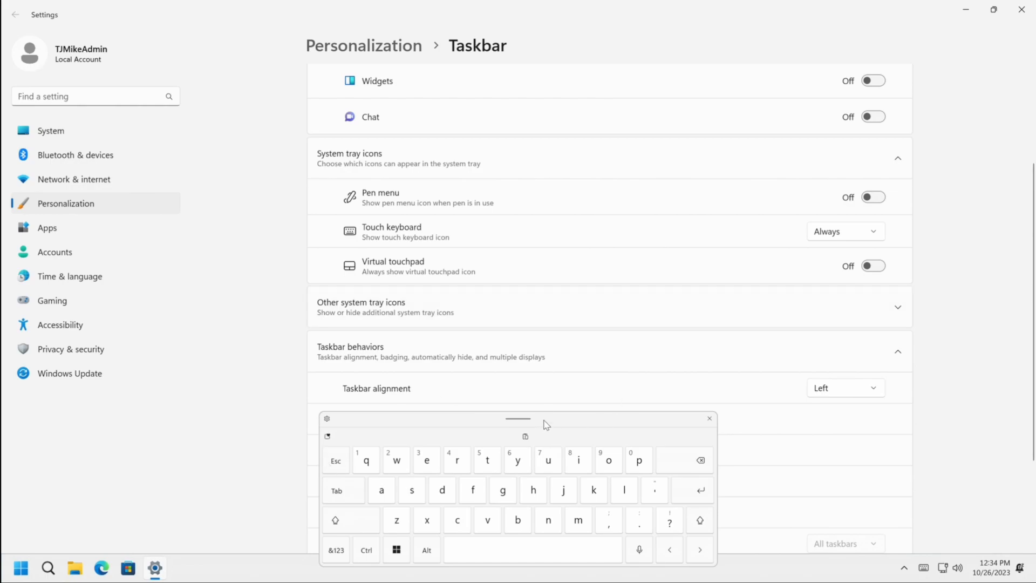
drag(545, 424, 508, 406)
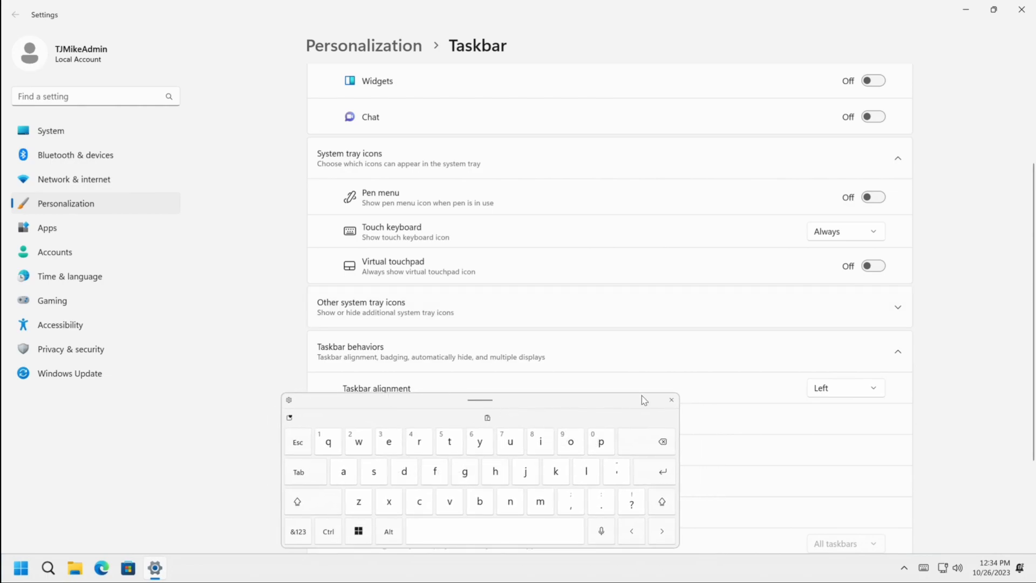
click(671, 400)
Try the Never option for the touch keyboard icon and return it to When no keyboard attached.
click(844, 237)
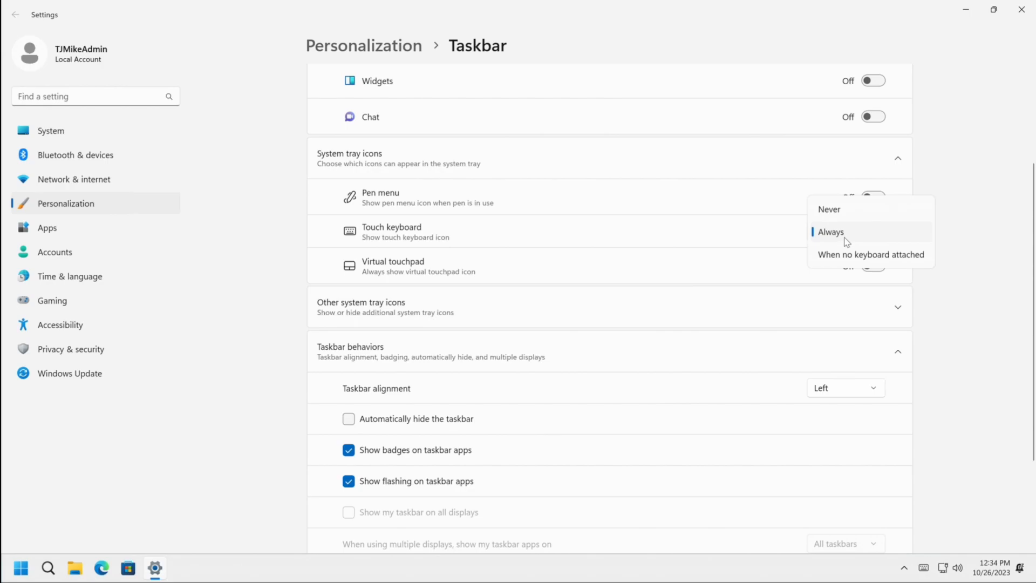
click(847, 213)
click(843, 230)
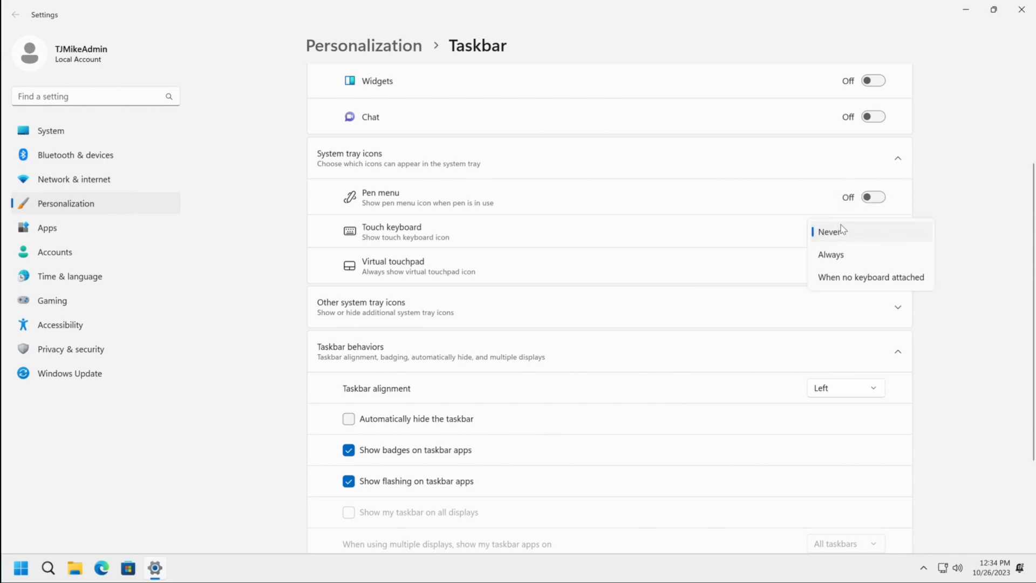
click(861, 281)
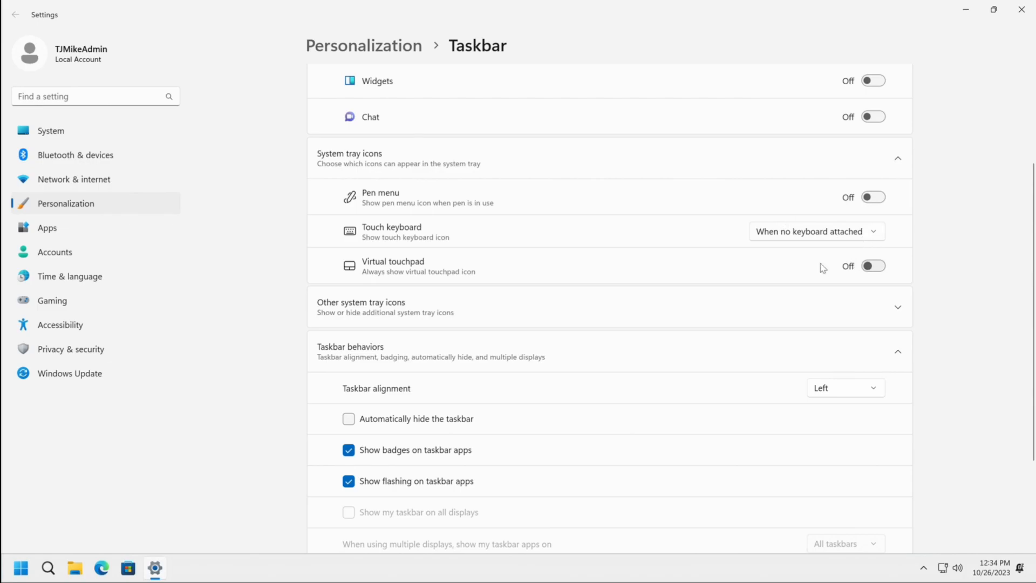
Check the hidden tray icons and turn on the Microsoft OneDrive, Microsoft Teams and Windows Security notification icons.
click(872, 267)
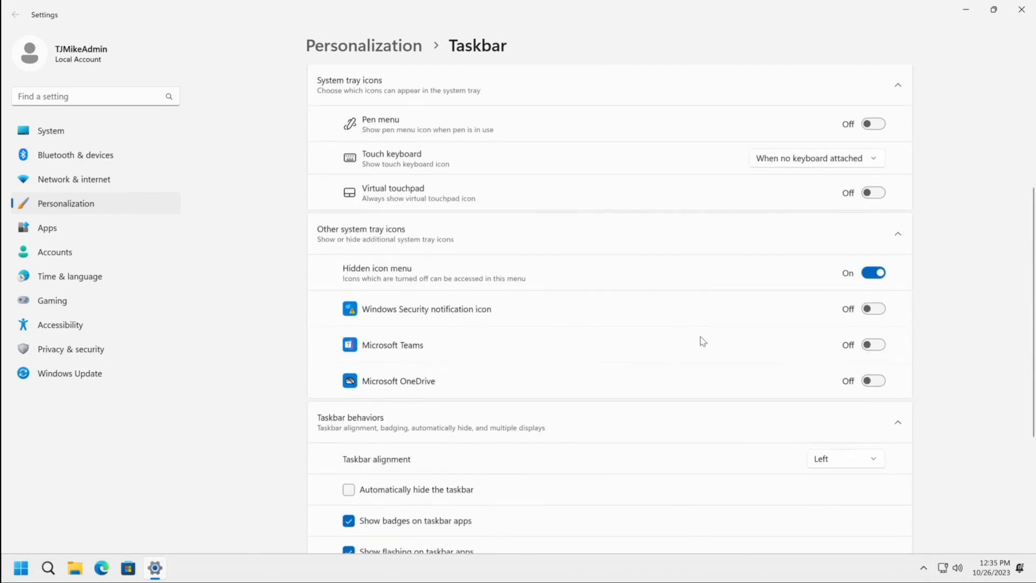
click(923, 569)
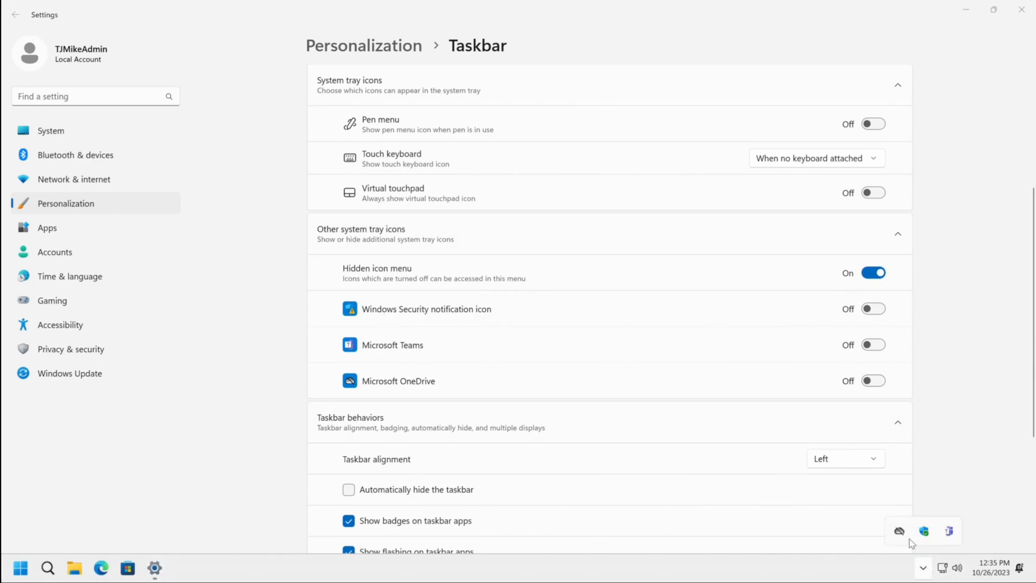
click(878, 384)
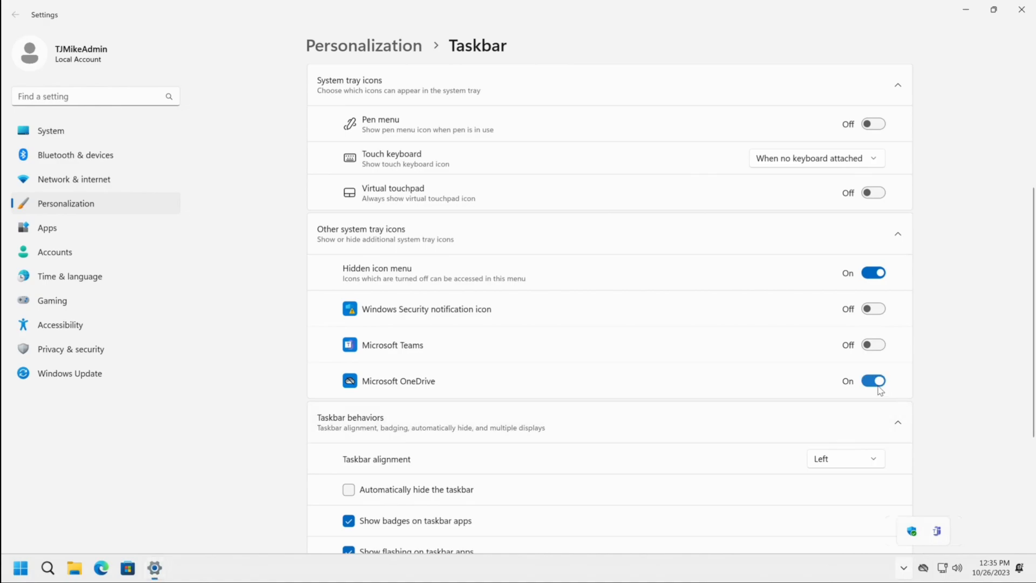
click(875, 347)
click(879, 312)
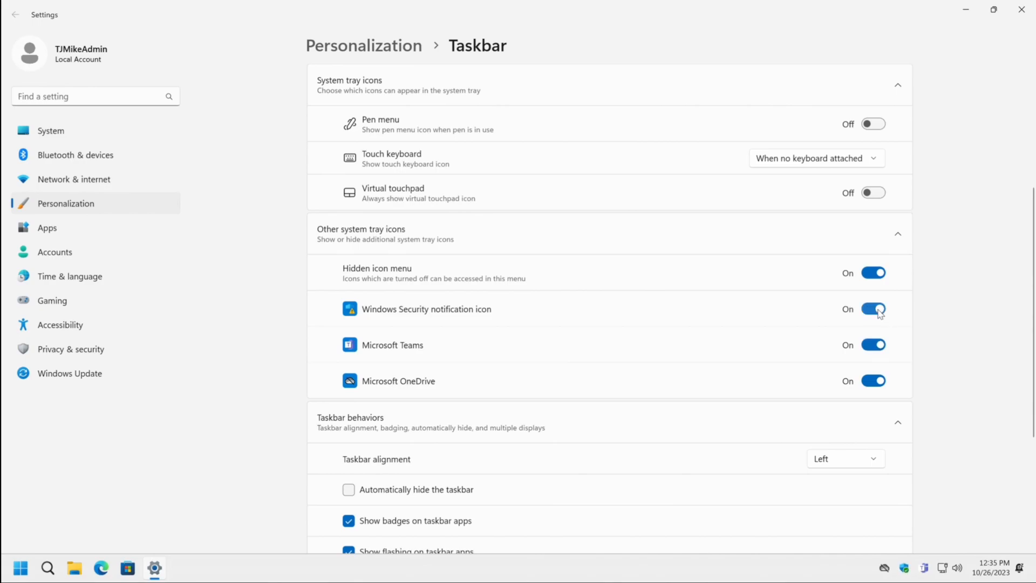
Turn the Windows Security notification, Microsoft Teams and Microsoft OneDrive tray icons back off.
click(879, 312)
click(875, 346)
click(873, 382)
scroll(946, 365, down, 4)
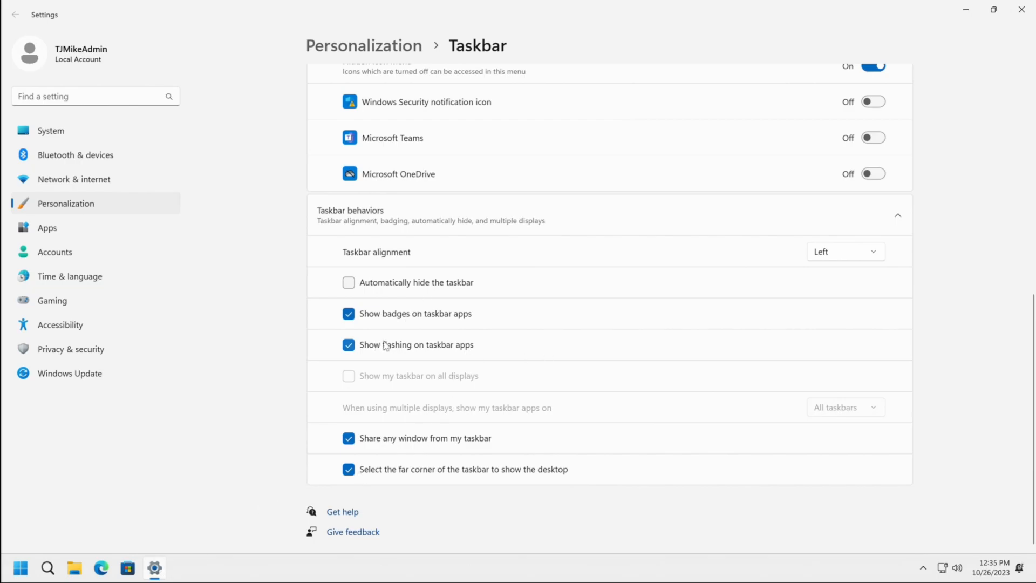
mouse_move(162, 565)
right_click(164, 567)
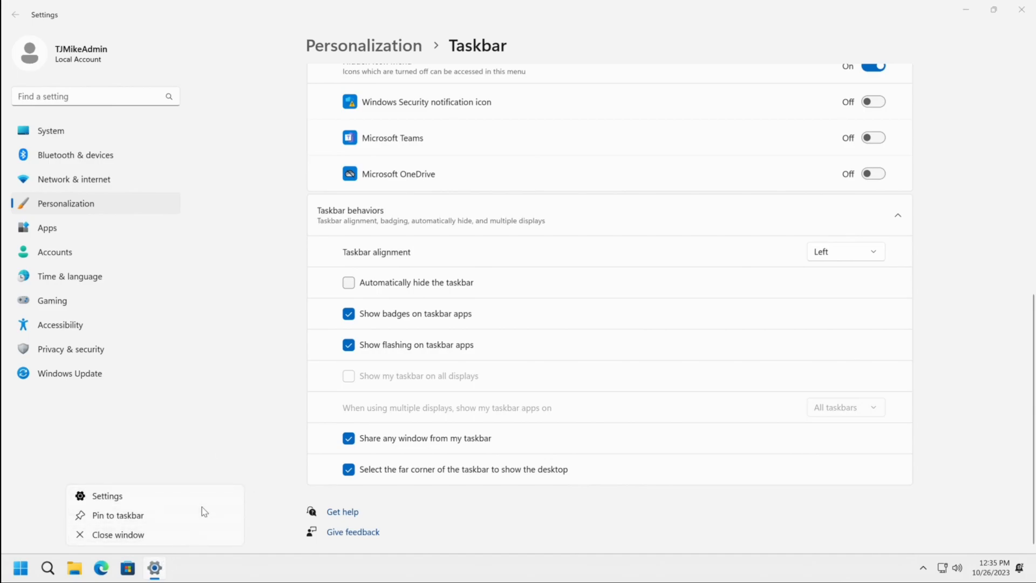
click(255, 361)
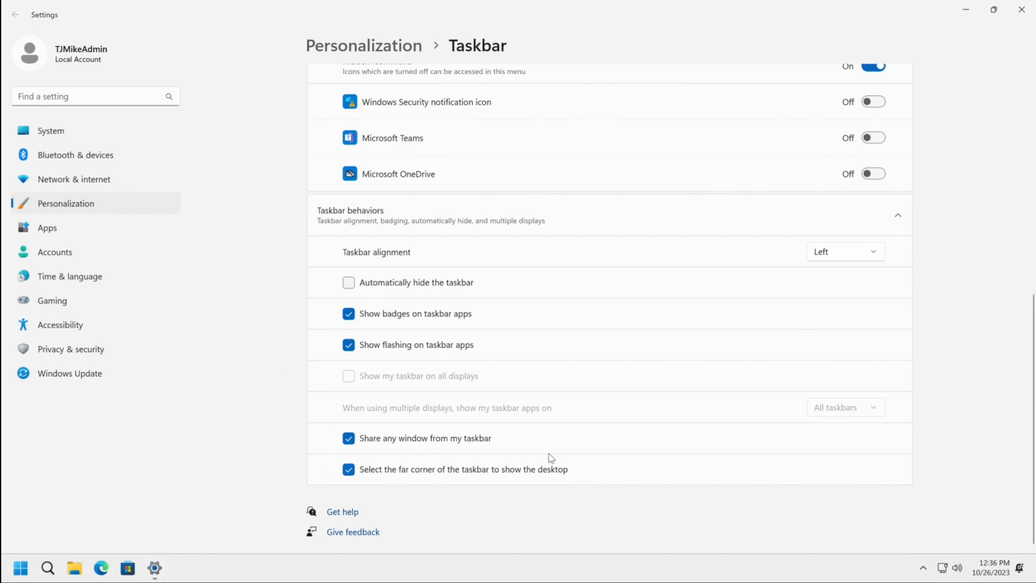
Show the desktop using the far corner of the taskbar and bring the Settings window back.
click(1033, 579)
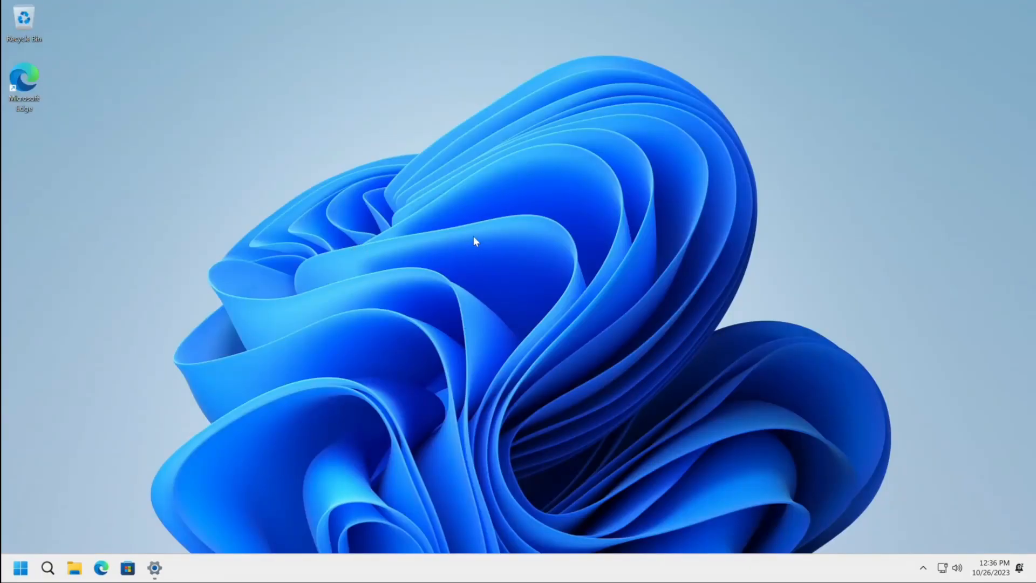
click(154, 568)
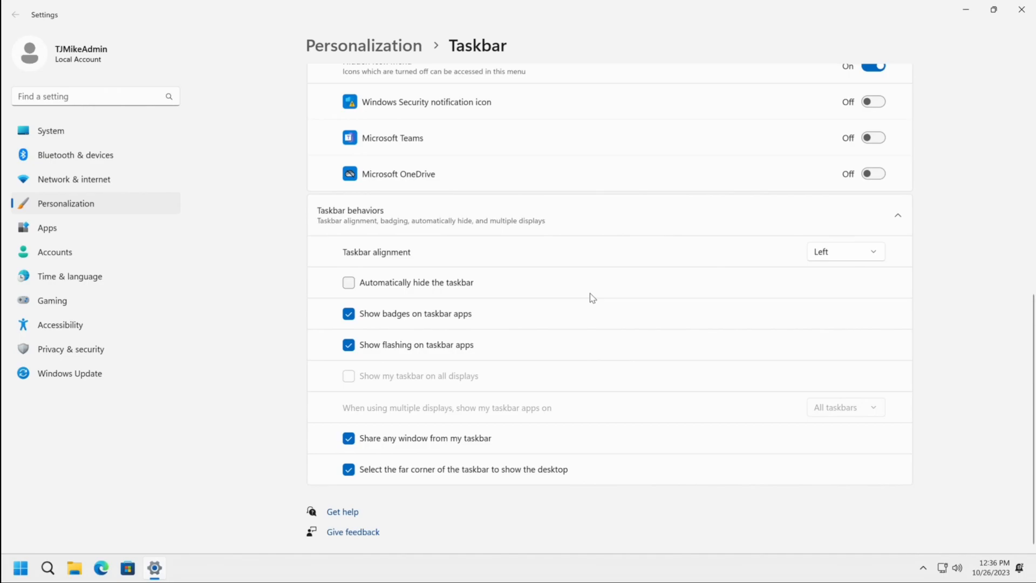